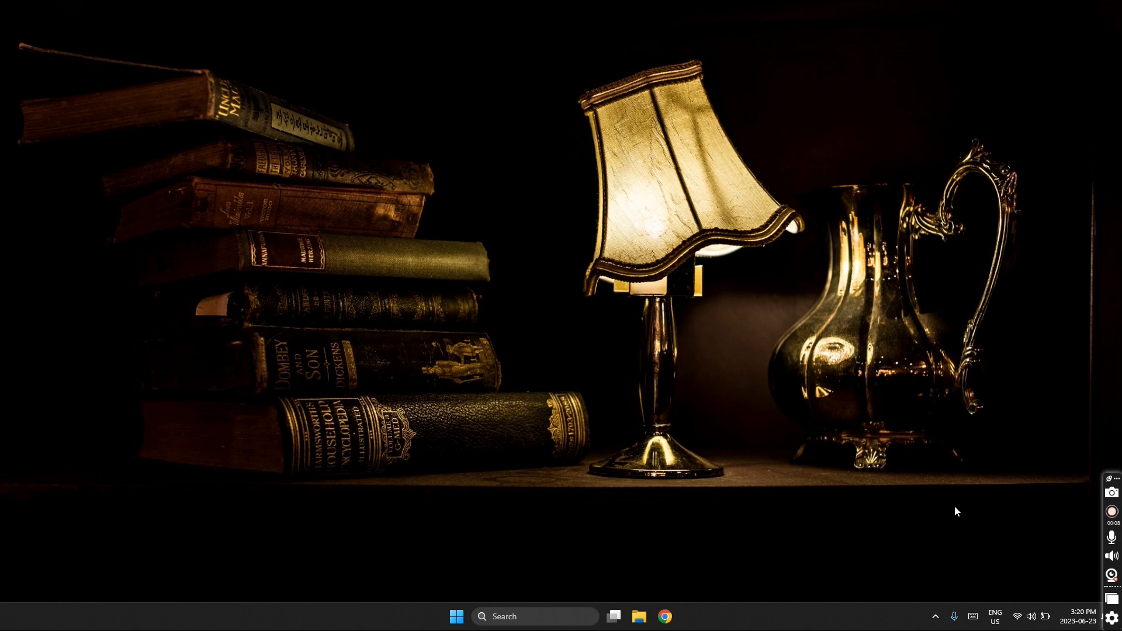
- Open mysql.com in a maximized Chrome window and scroll through its Downloads page
left_click(665, 616)
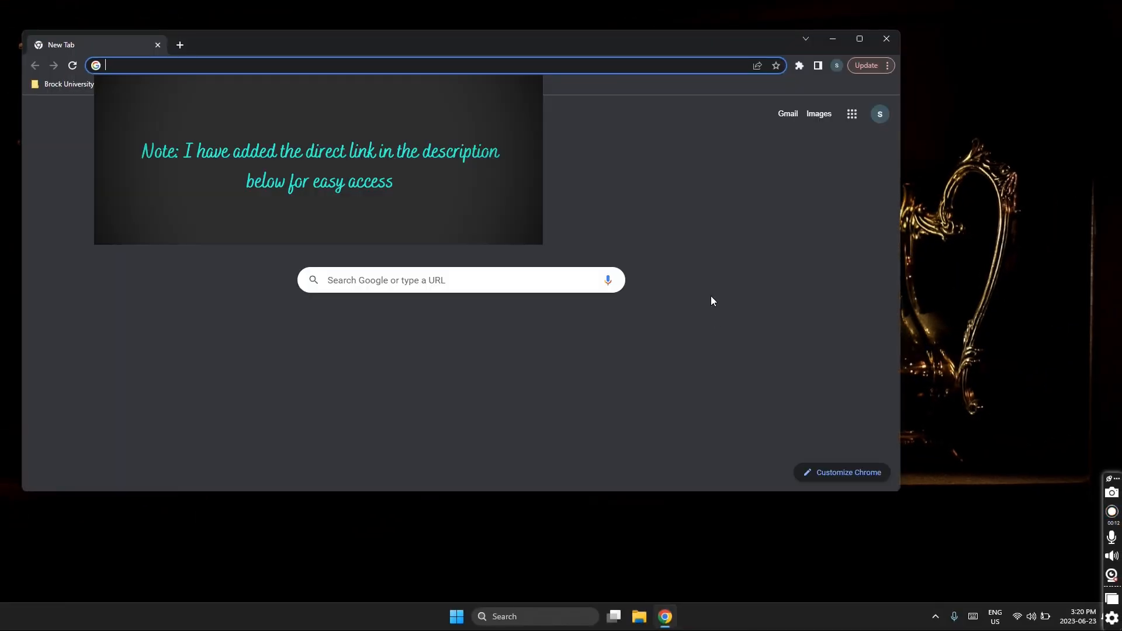
type("mysql")
key("Return")
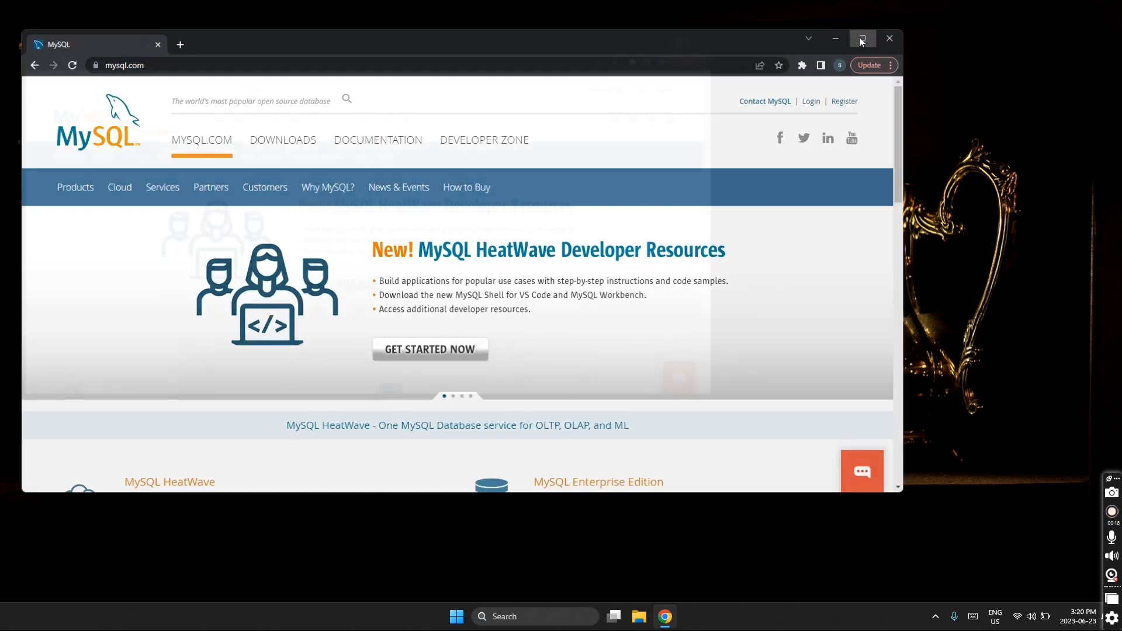
left_click(860, 39)
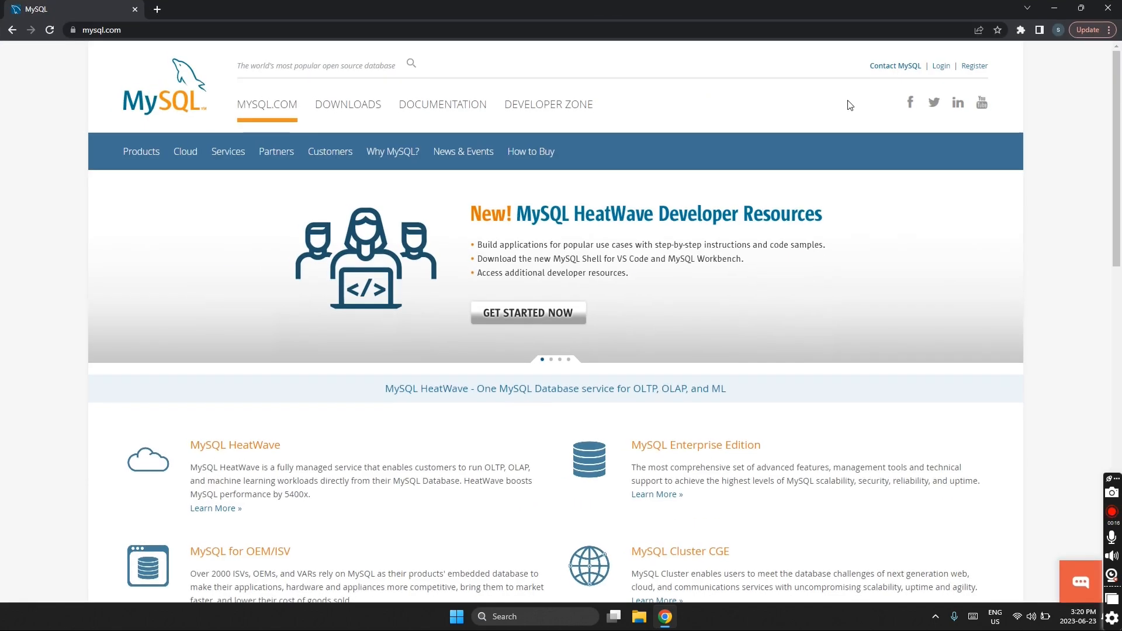
left_click(345, 115)
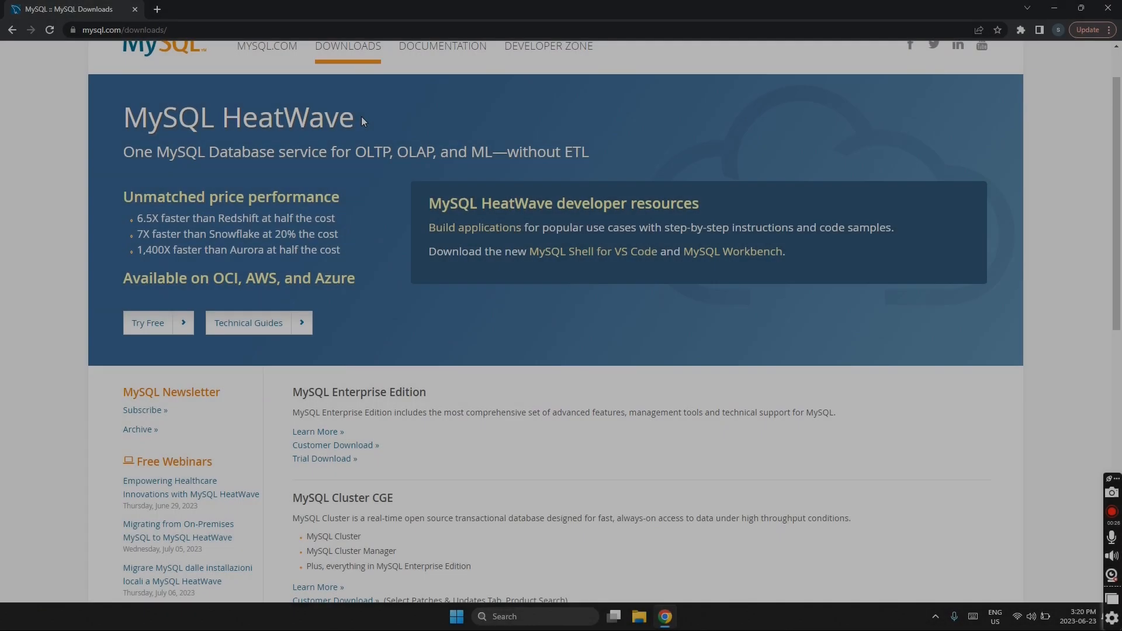
scroll(362, 117, "down", 3)
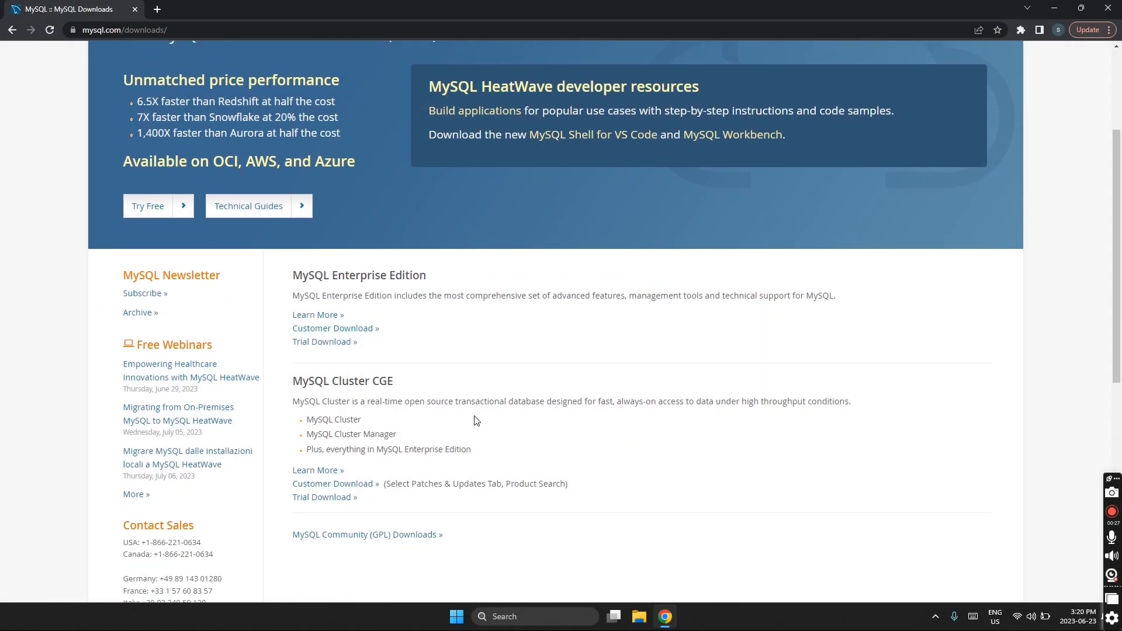
scroll(534, 387, "down", 2)
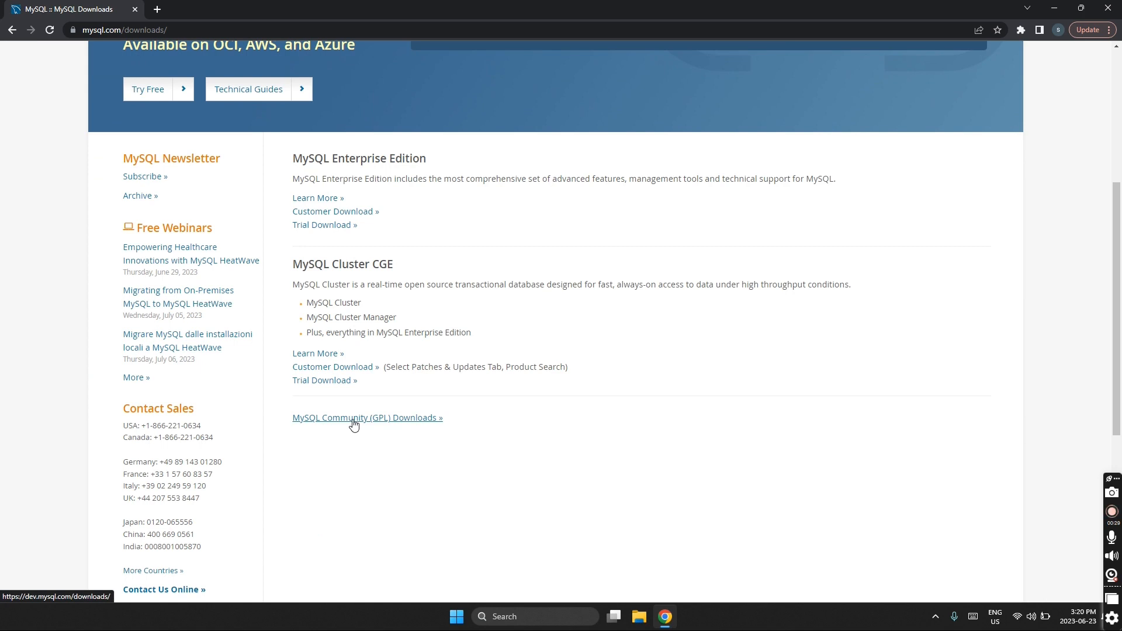
- Go from Community Server to MySQL Installer for Windows and download the 2.4M web installer without signing in
left_click(353, 420)
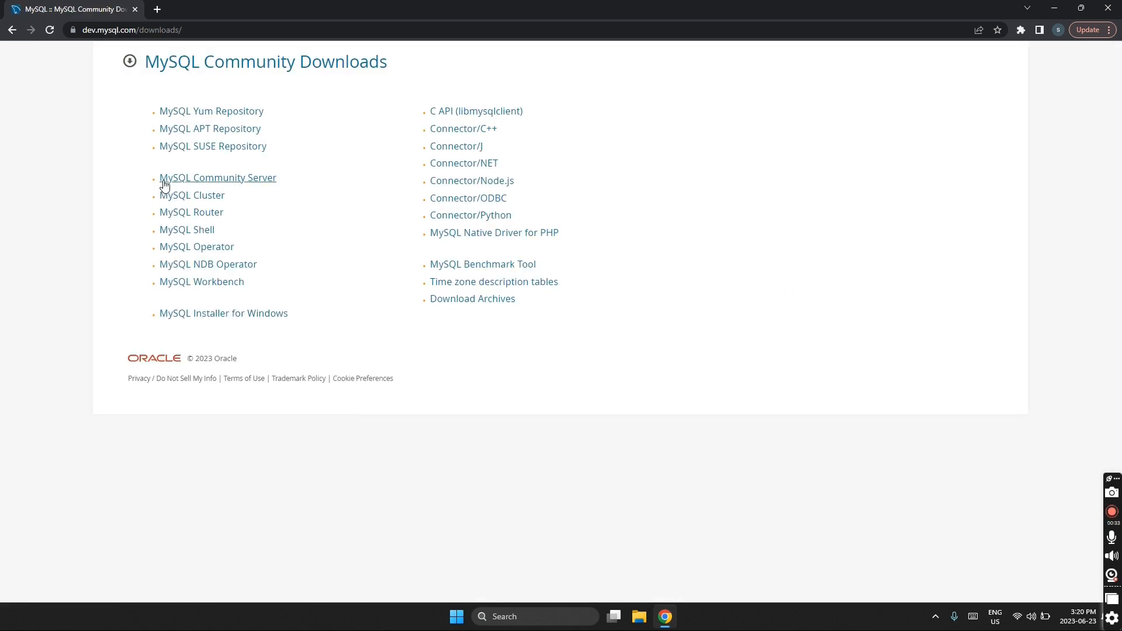
left_click(210, 180)
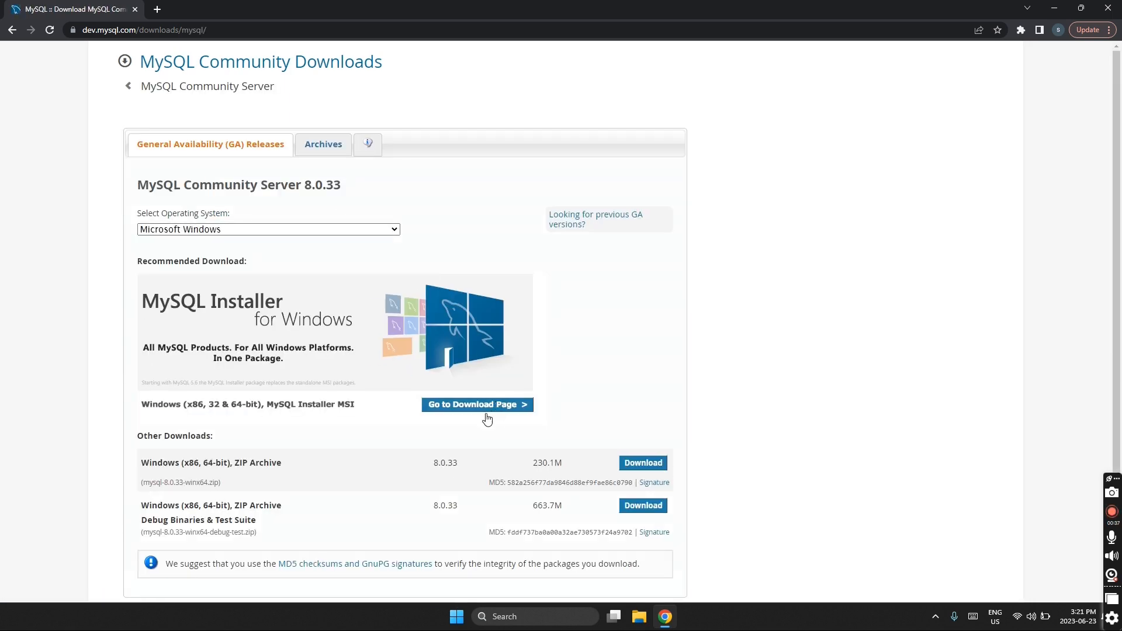
left_click(489, 409)
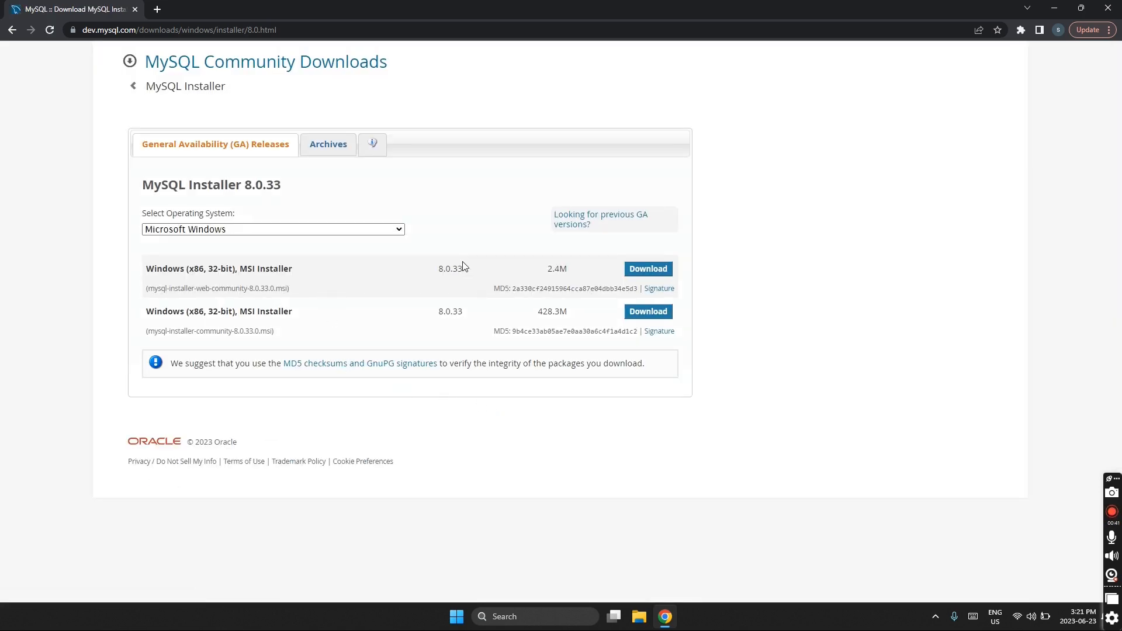
left_click(648, 270)
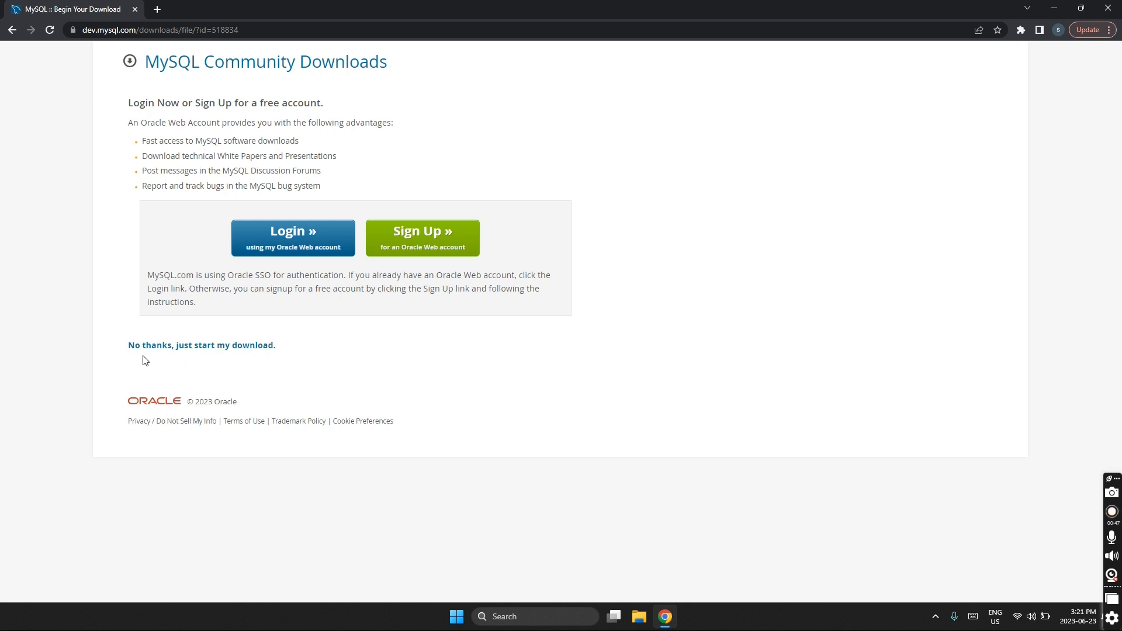
left_click(200, 351)
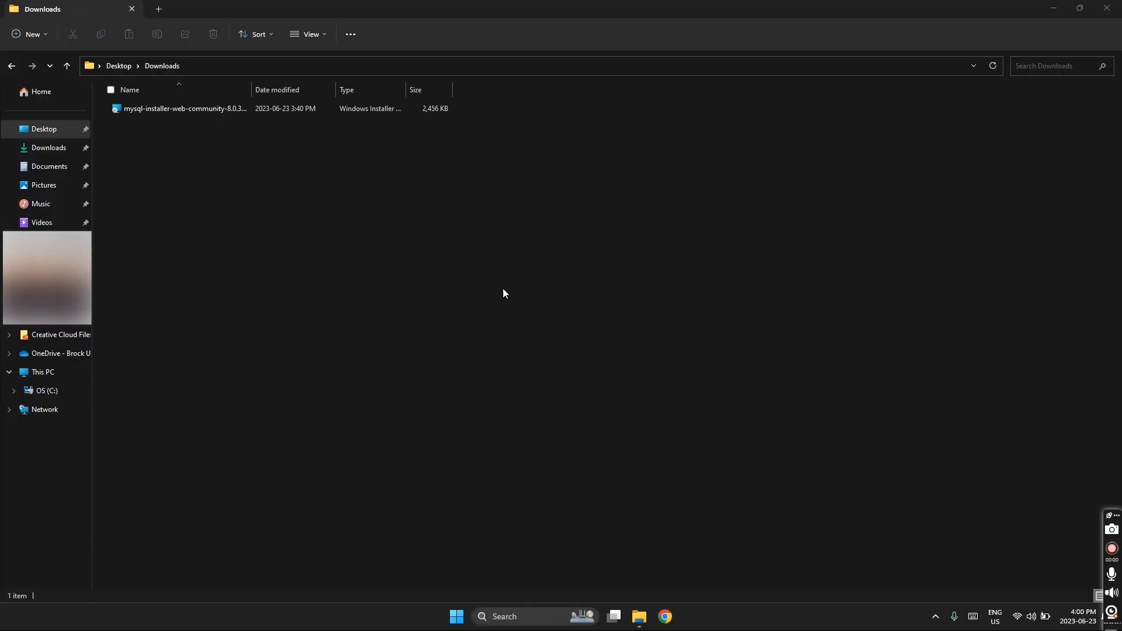
- Launch the downloaded installer .msi and scroll the Developer Default setup type description
left_click(225, 111)
double_click(225, 111)
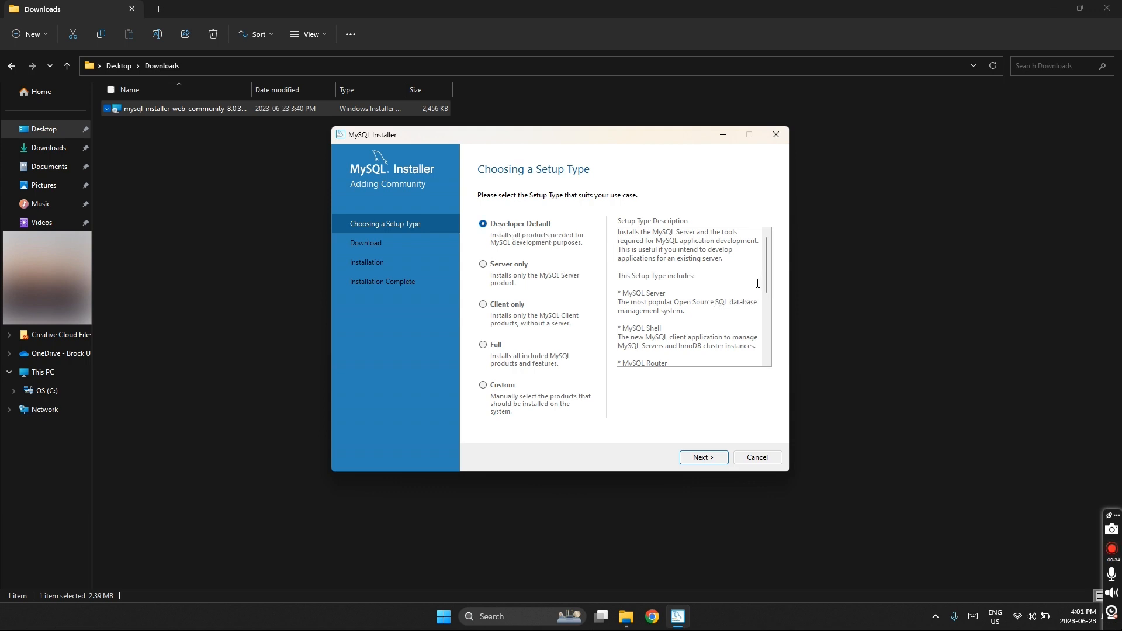
left_click_drag(766, 277, 773, 335)
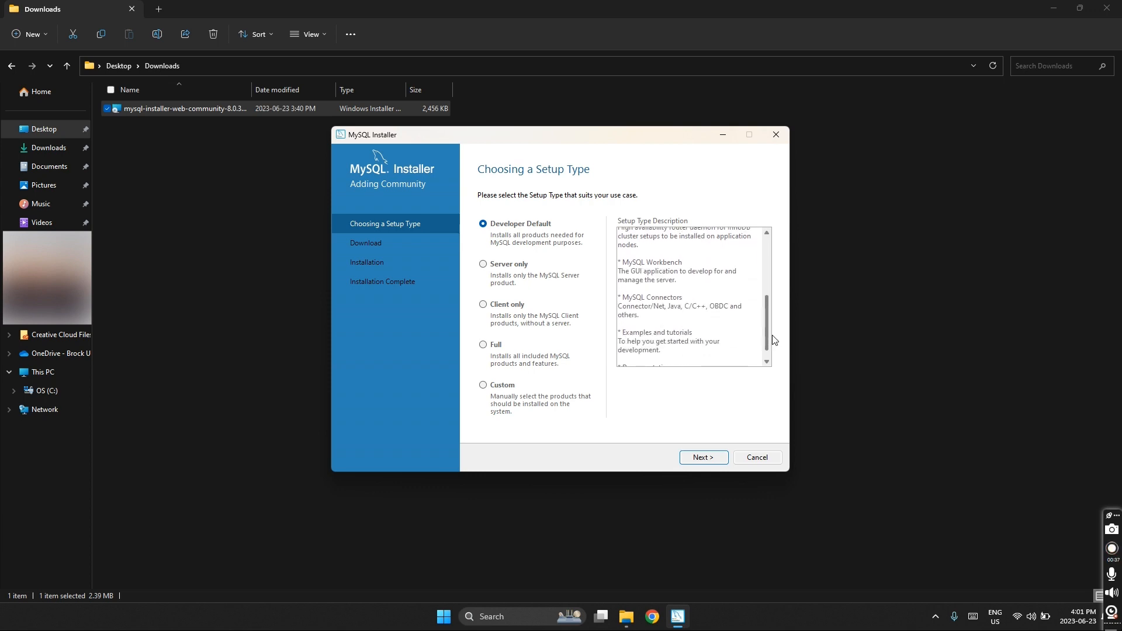
- Accept Developer Default, then download and install all six 8.0.33 products
left_click(713, 460)
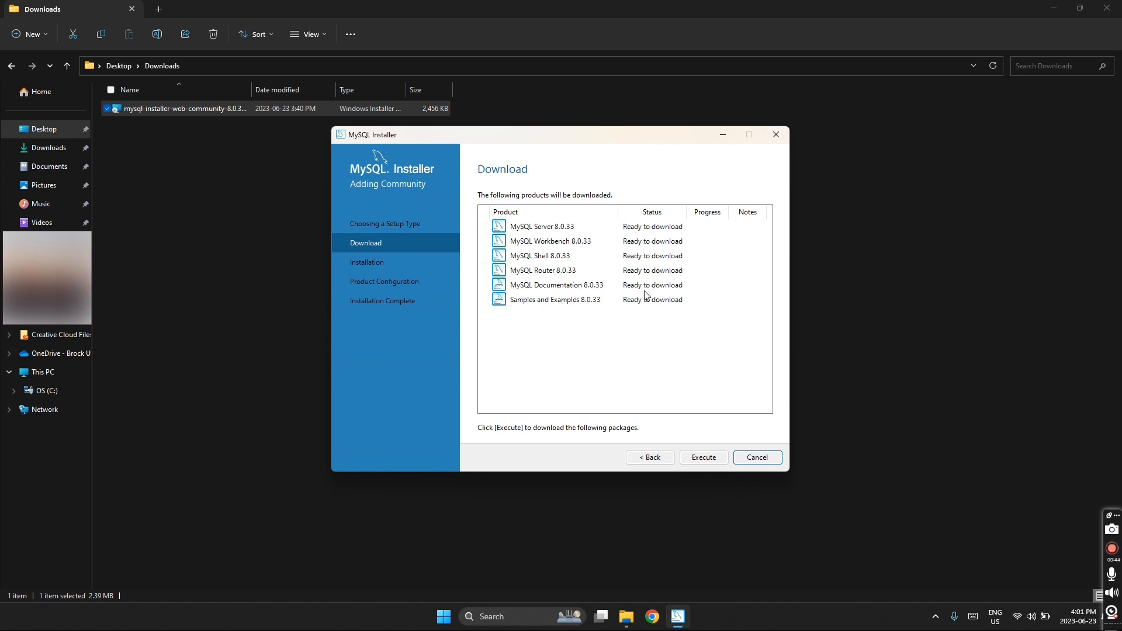
left_click(701, 459)
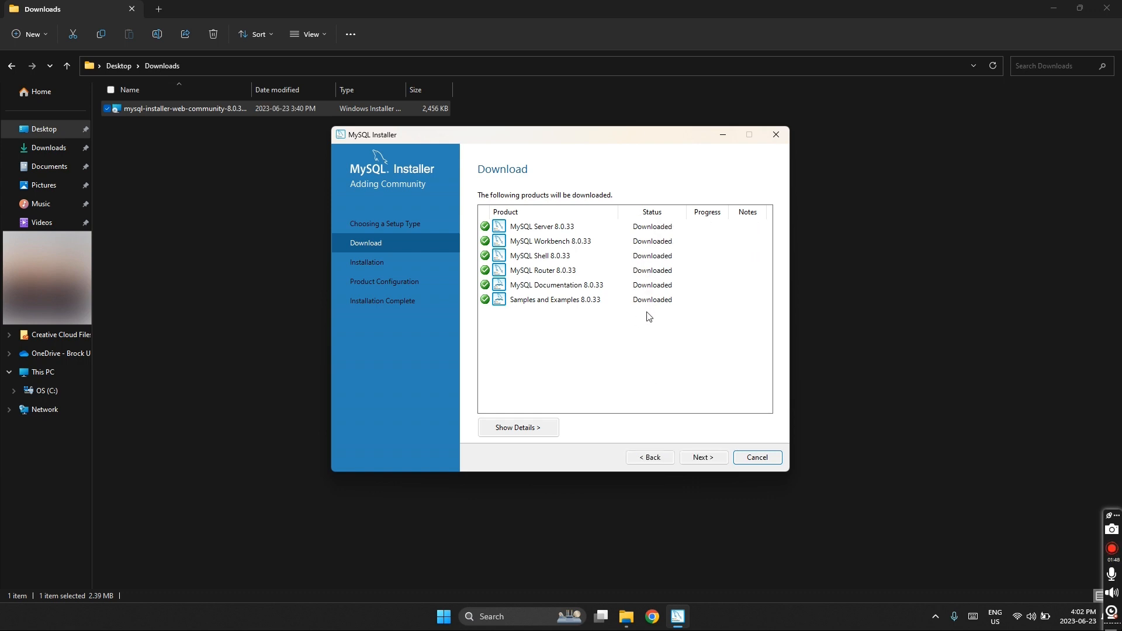
left_click(702, 459)
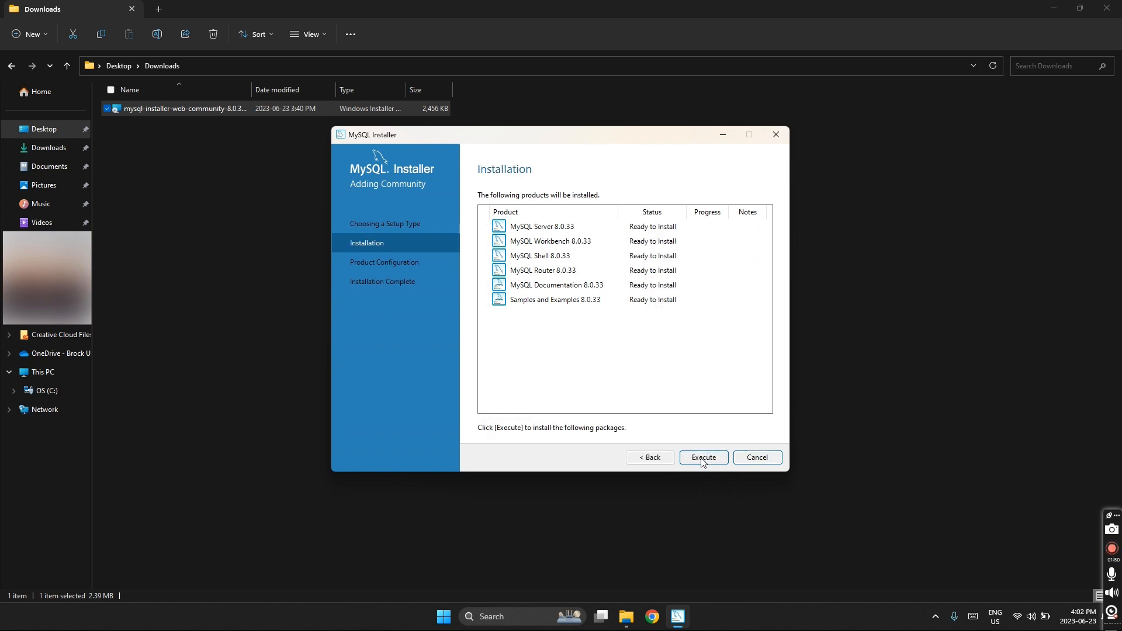
left_click(703, 459)
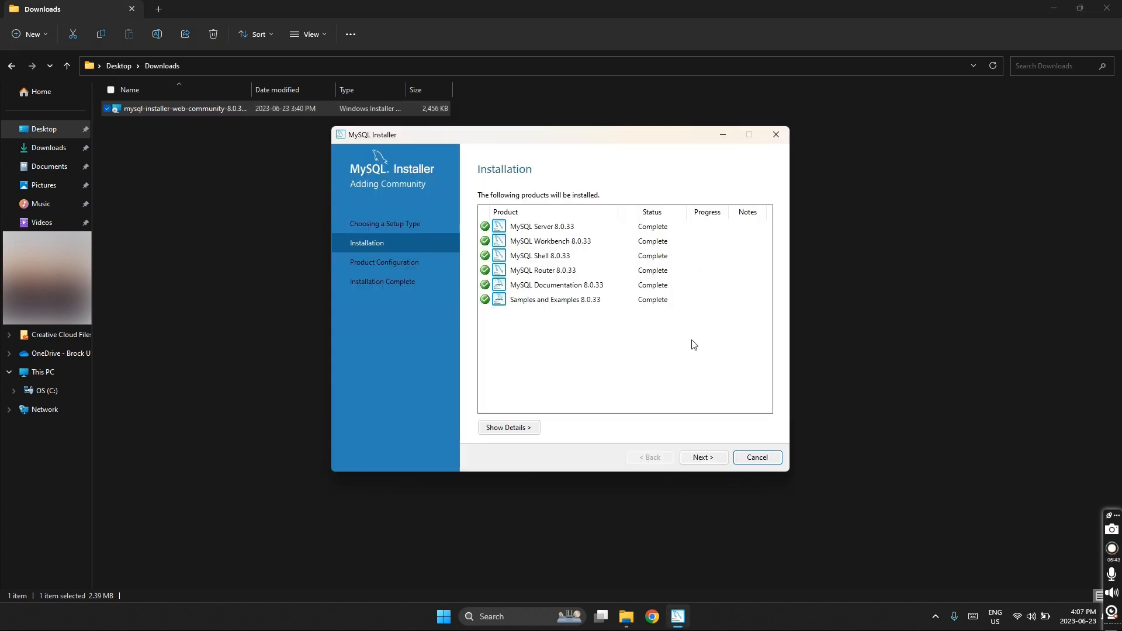
left_click(703, 461)
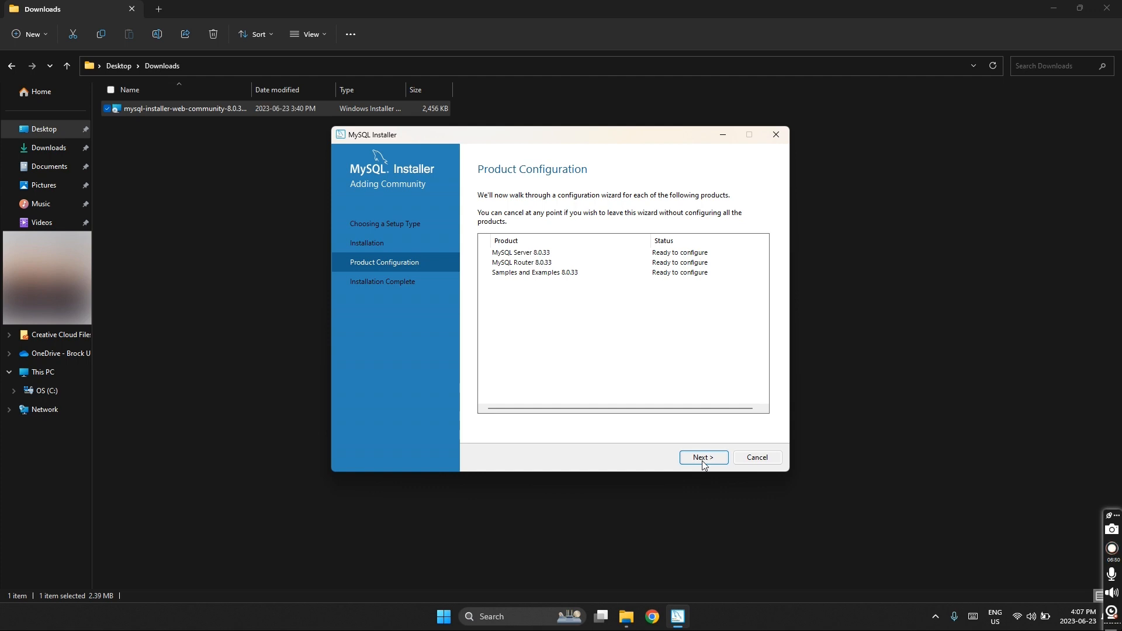
- Keep default networking and strong password authentication, and set and confirm the root password
left_click(703, 460)
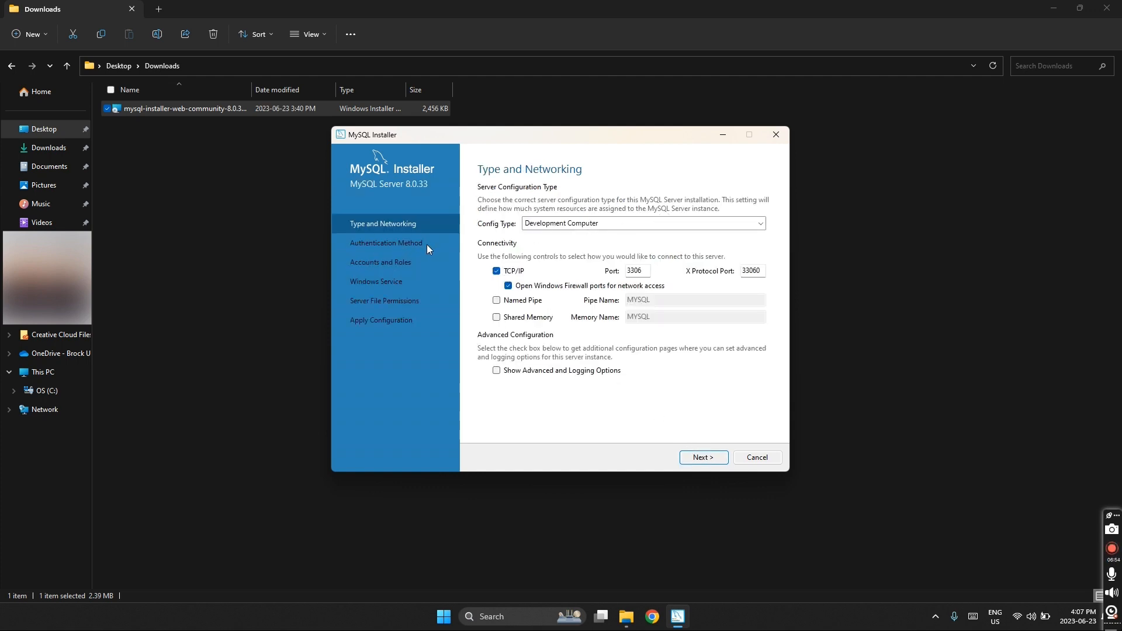
left_click(703, 459)
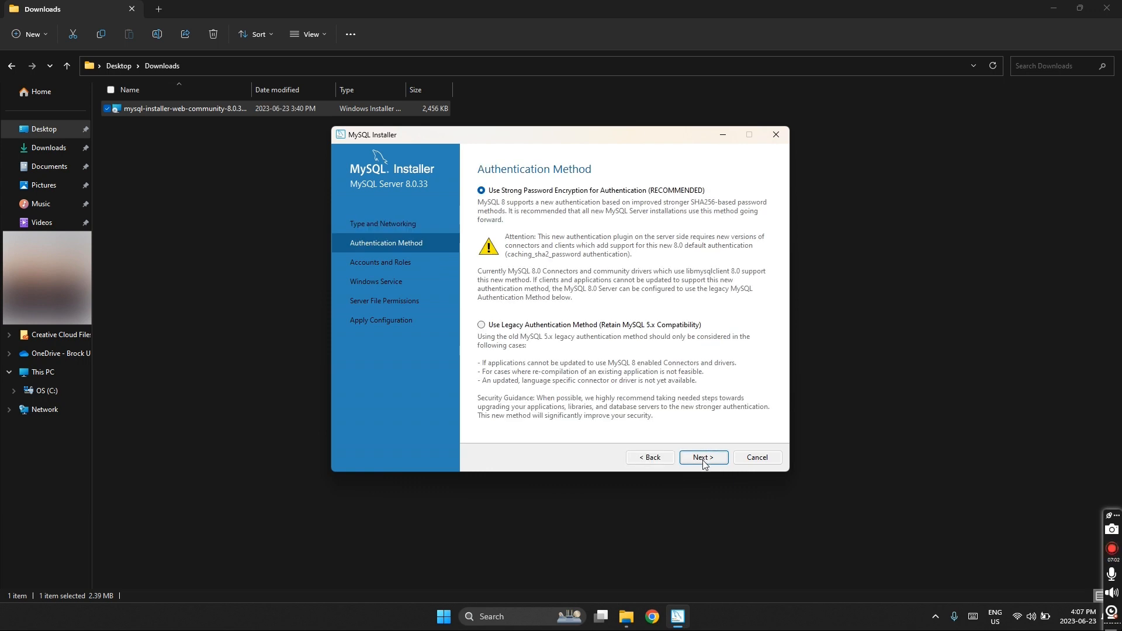
left_click(704, 461)
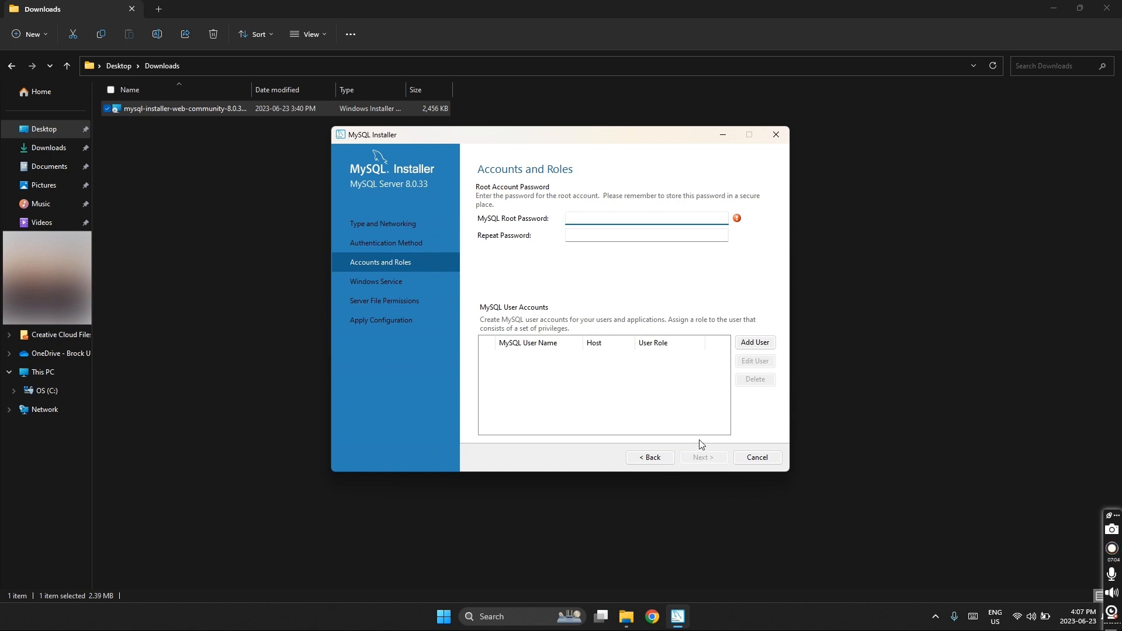
type("••••••")
key("Tab")
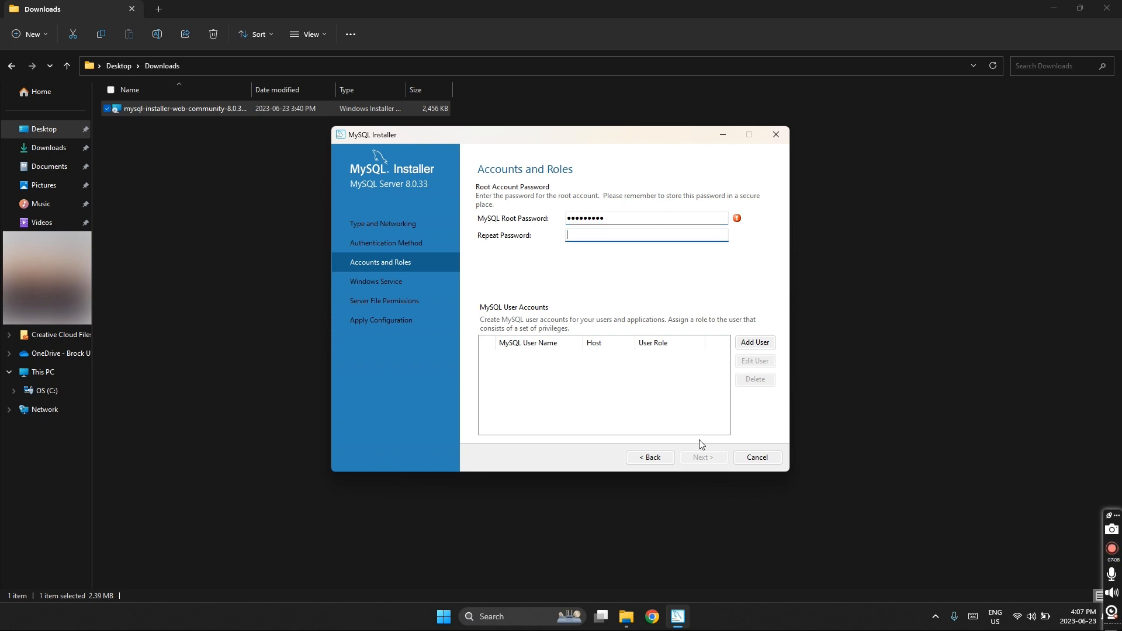
type("•••••")
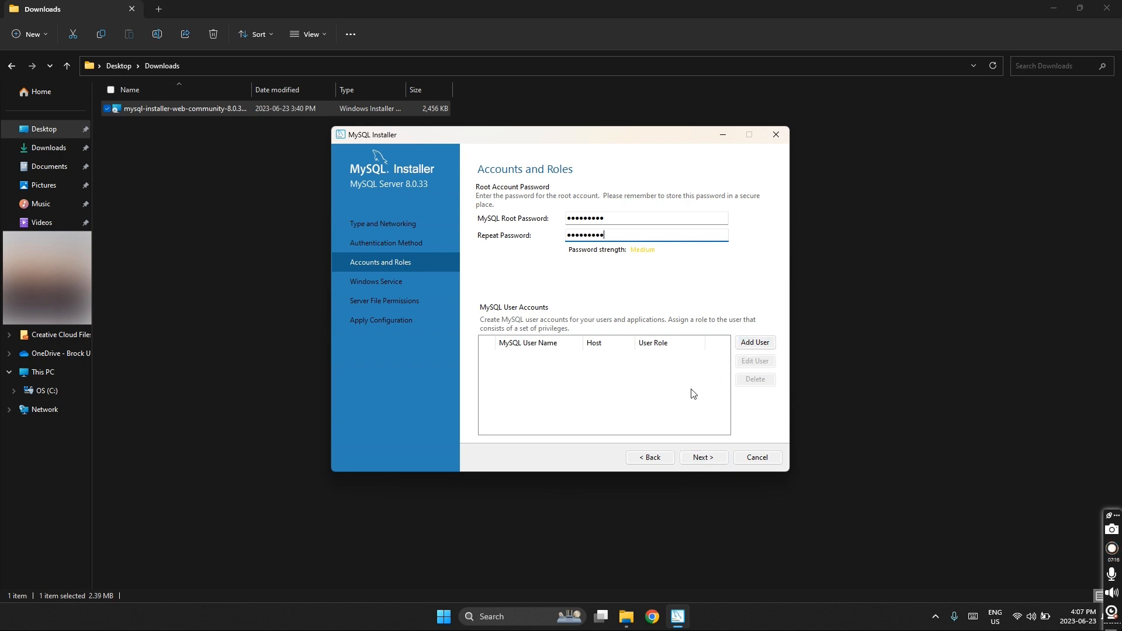
left_click(702, 460)
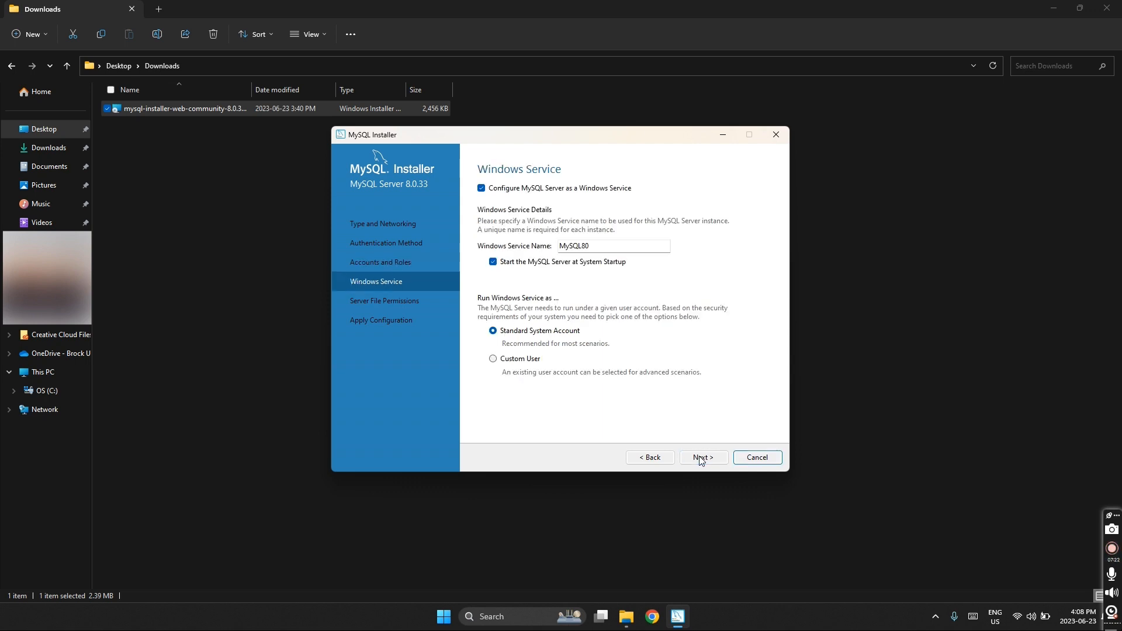
- Keep the MySQL80 service and file permission defaults, then apply the server configuration
left_click(702, 460)
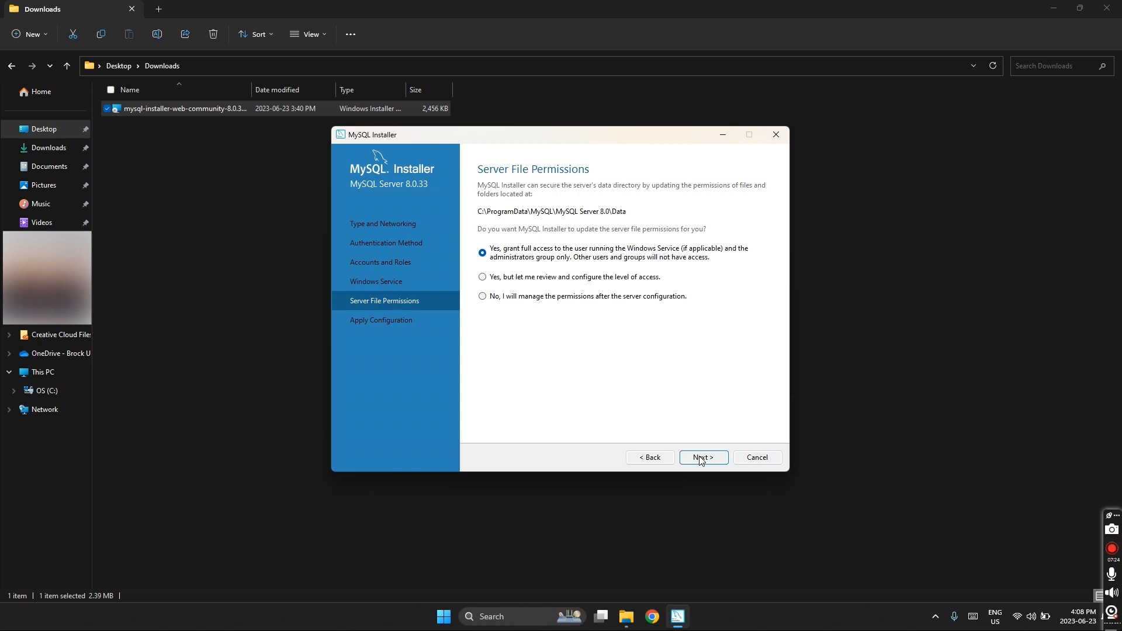
left_click(702, 461)
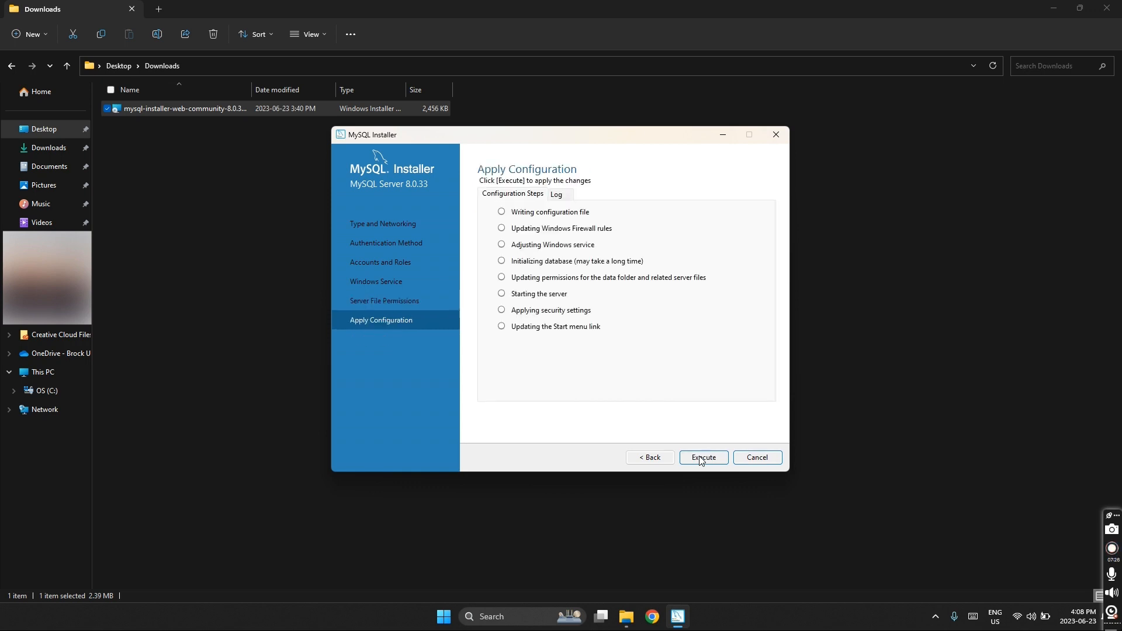
left_click(702, 457)
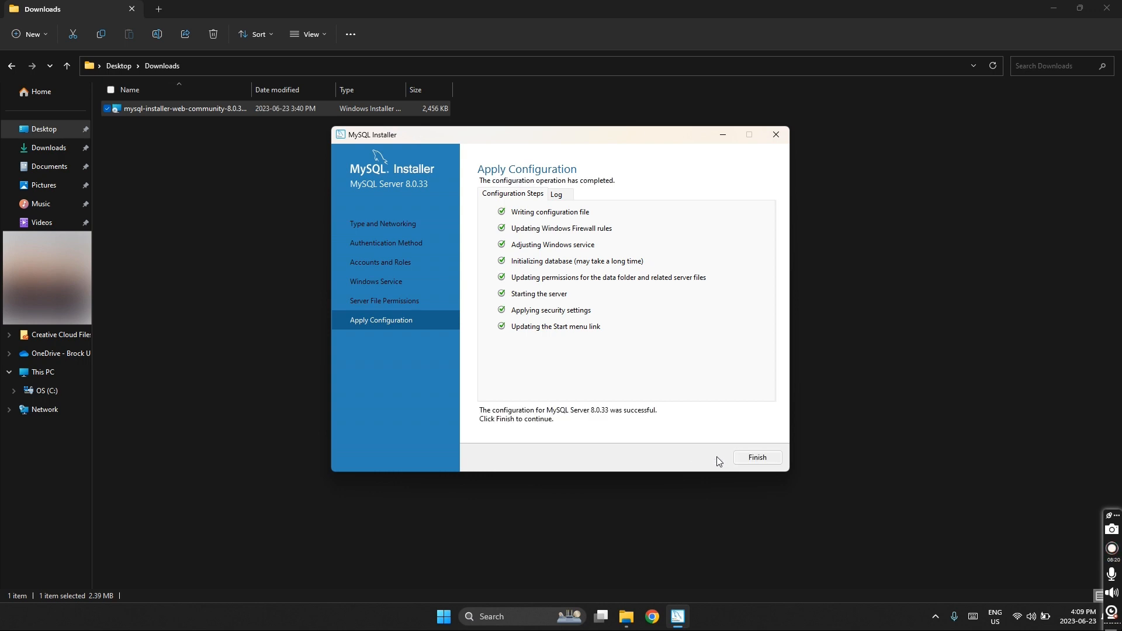
left_click(754, 455)
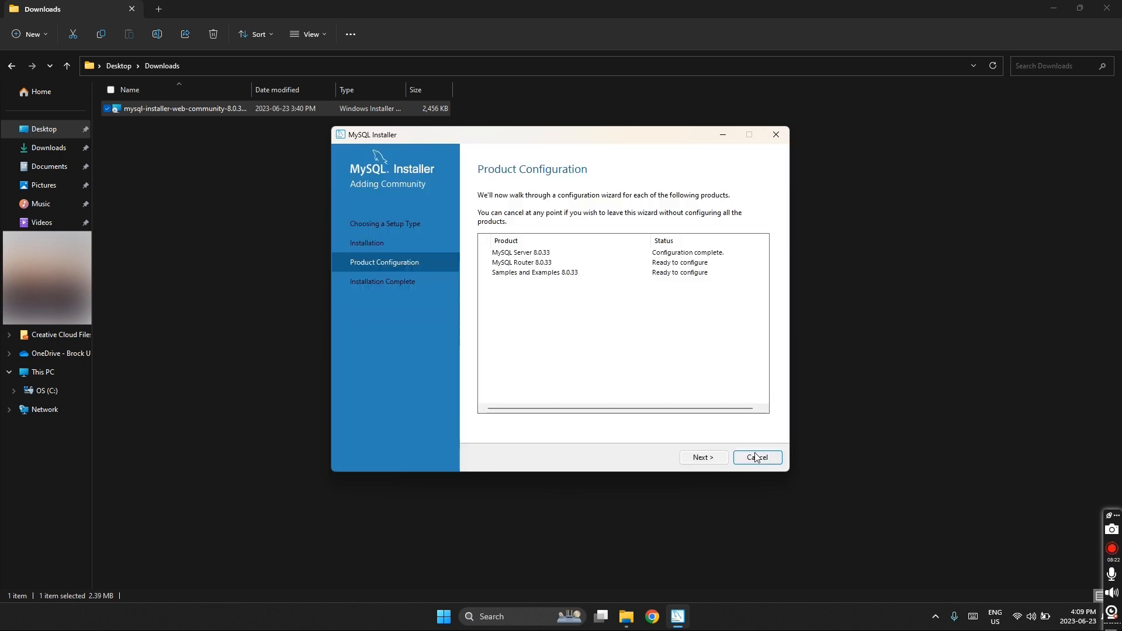
- Skip the MySQL Router configuration
left_click(702, 457)
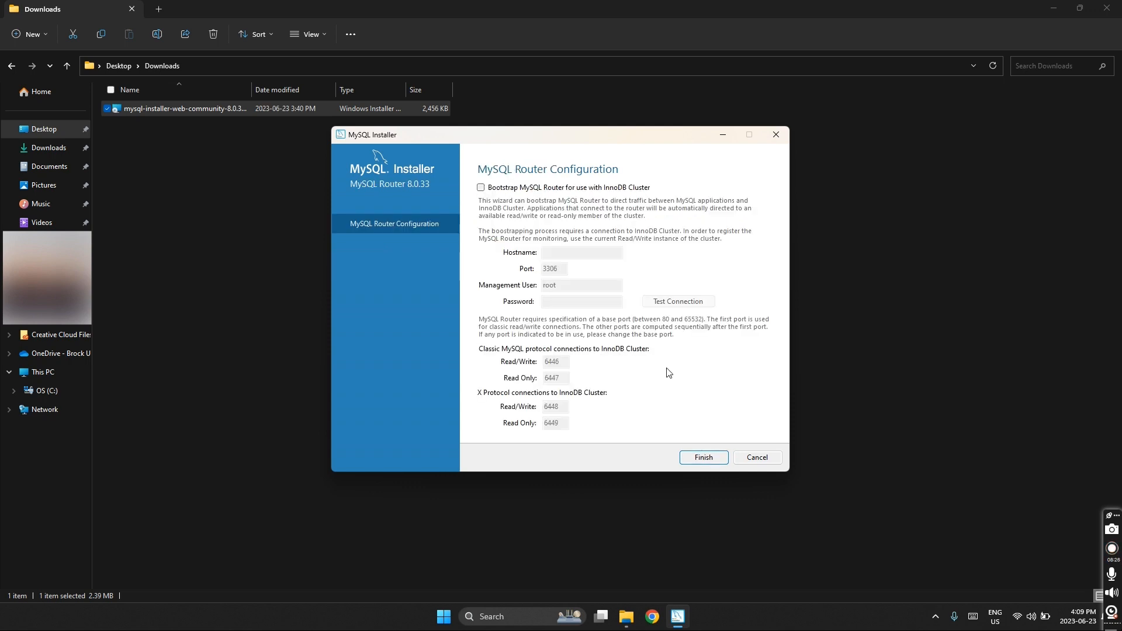
left_click(706, 460)
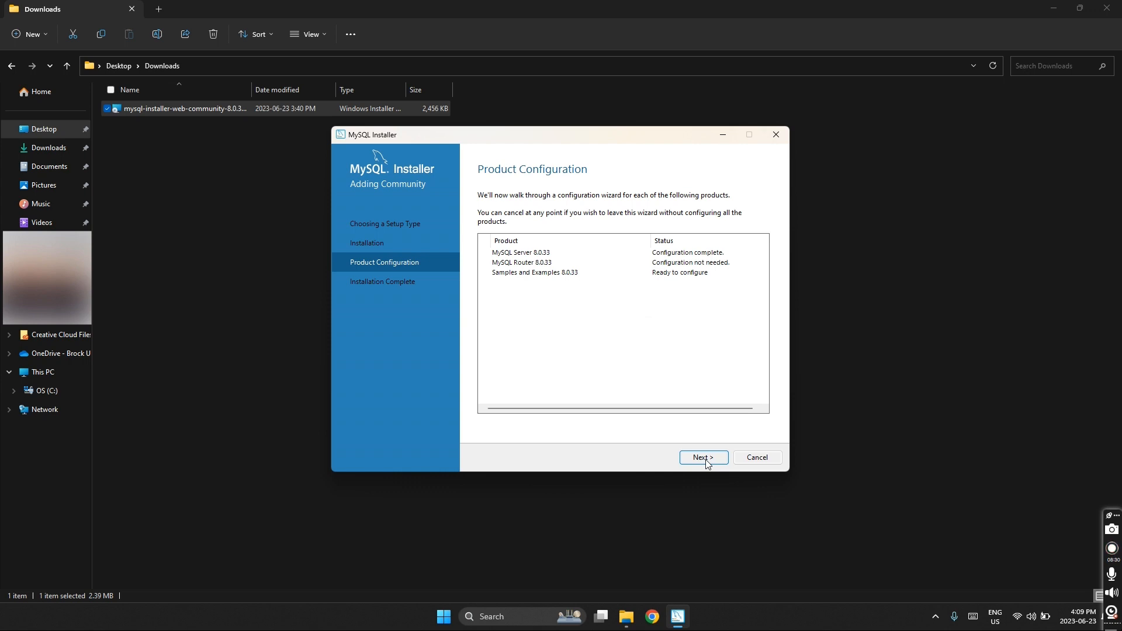
left_click(707, 459)
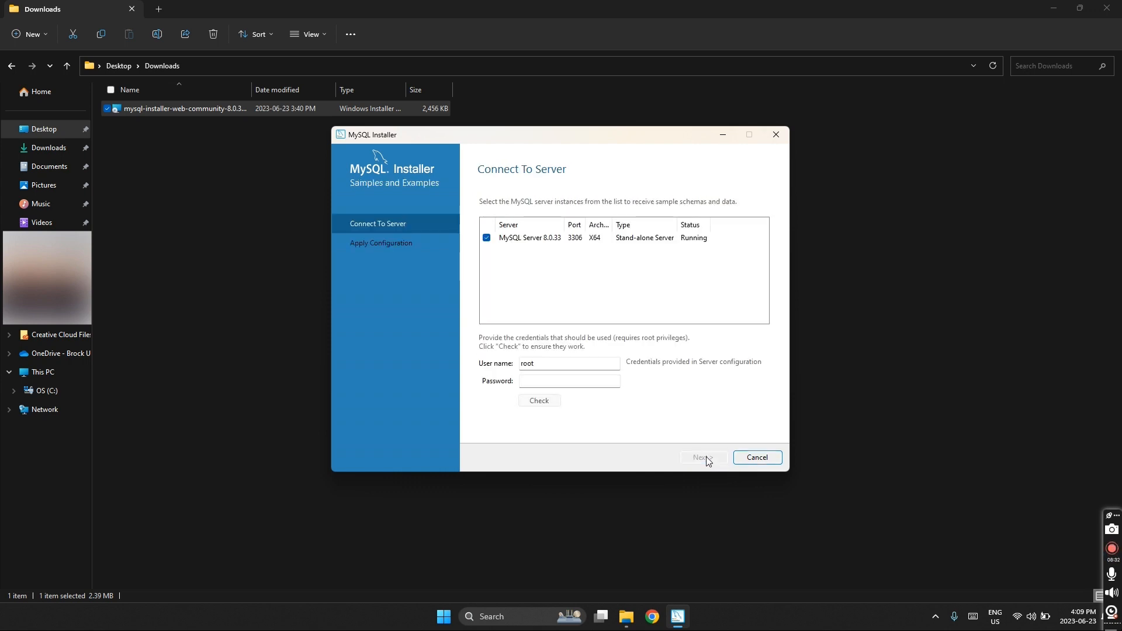
- Verify the root password against the local server and apply the Samples and Examples configuration
left_click(595, 380)
type("123456")
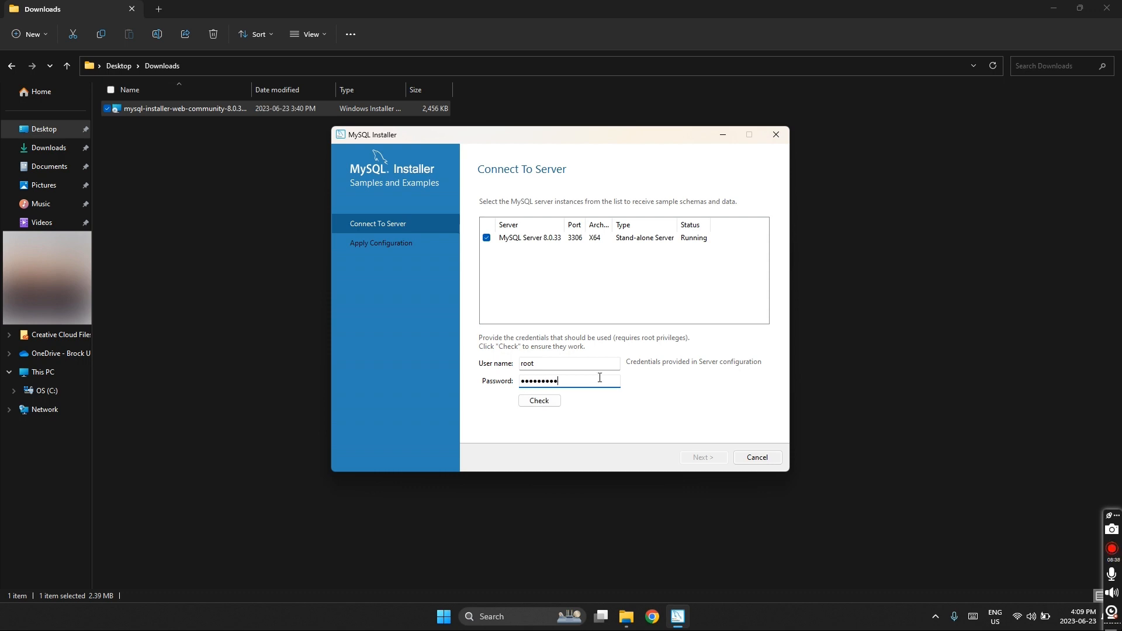
left_click(545, 401)
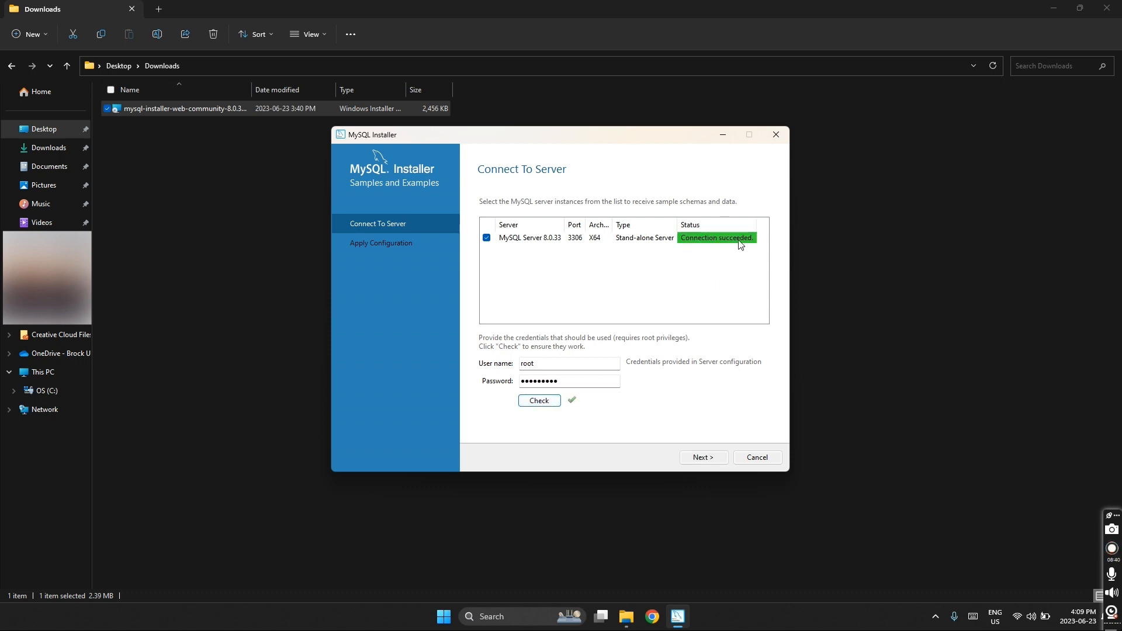
left_click(700, 459)
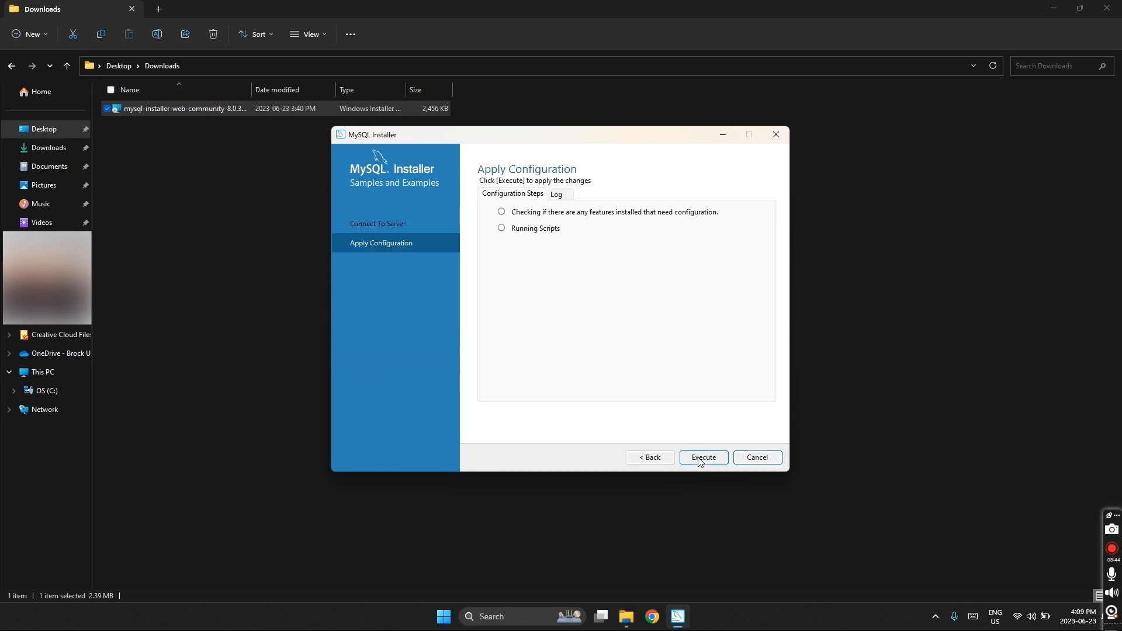
left_click(700, 458)
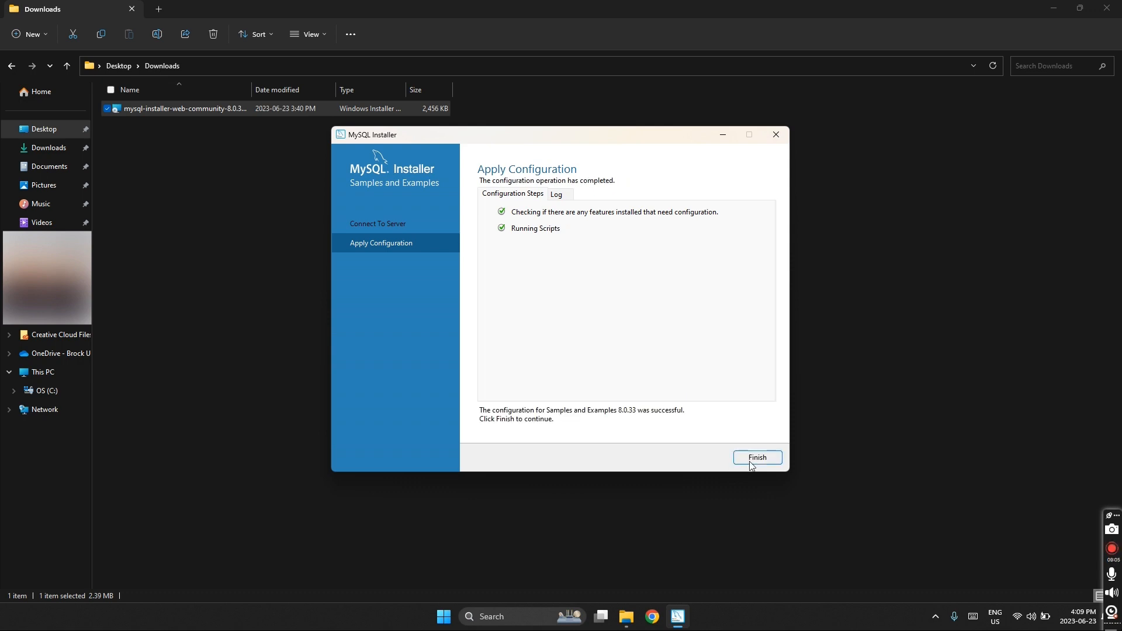
left_click(750, 459)
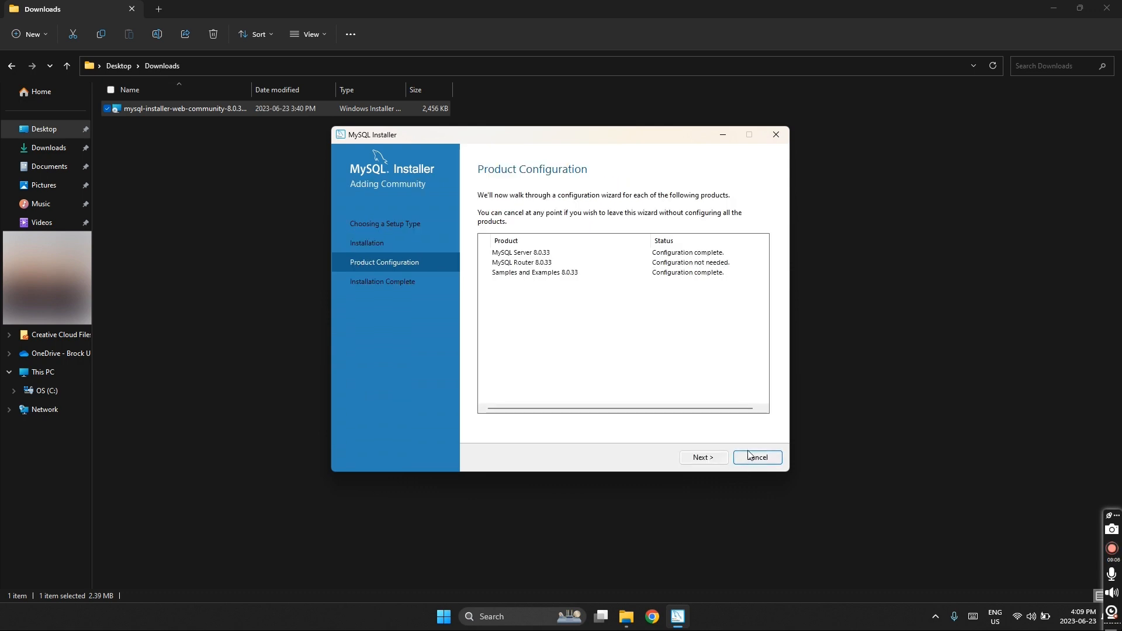
- Finish the installation with Start MySQL Shell unticked so only Workbench launches
left_click(714, 463)
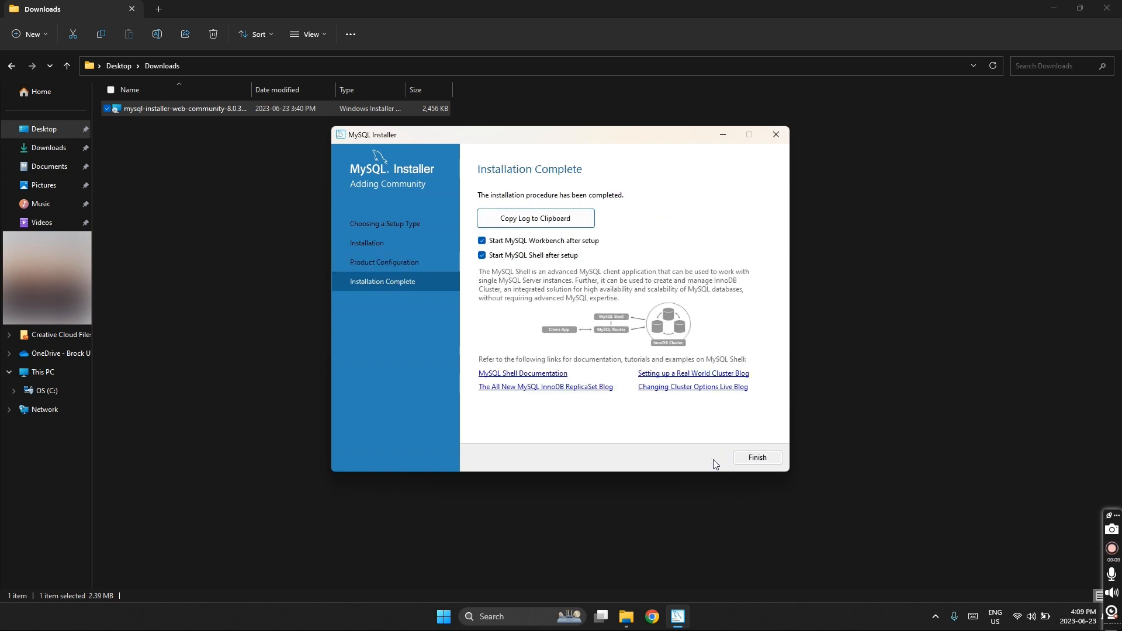
left_click(483, 255)
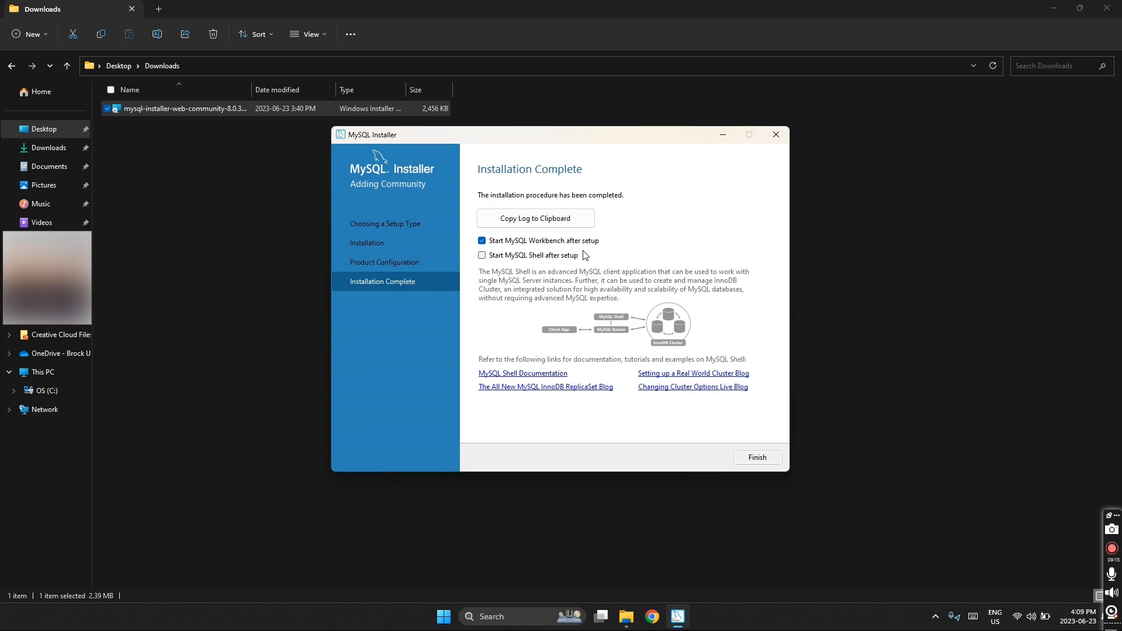
left_click(752, 457)
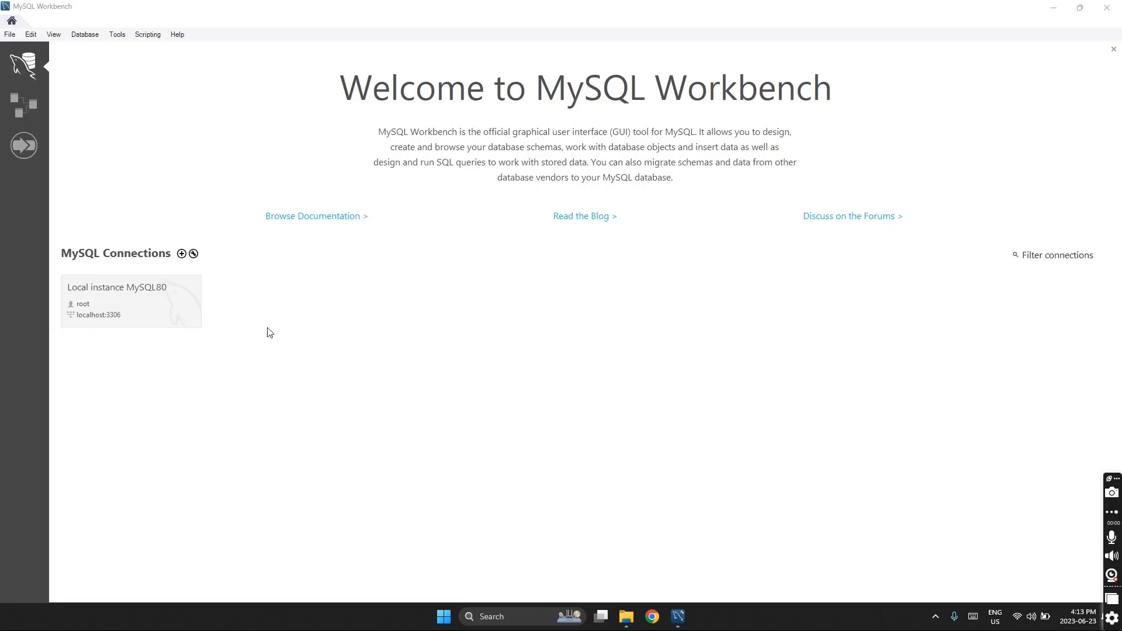
- Open Local instance MySQL80, enter the root password, save it in the vault, and connect
left_click(149, 299)
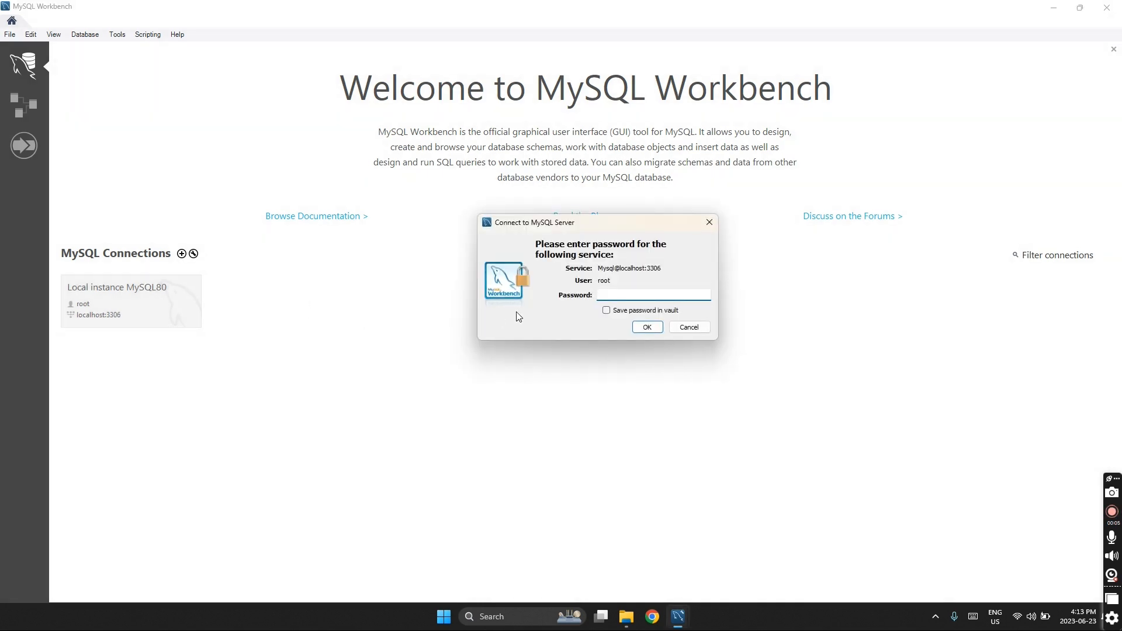
type("*")
left_click(614, 312)
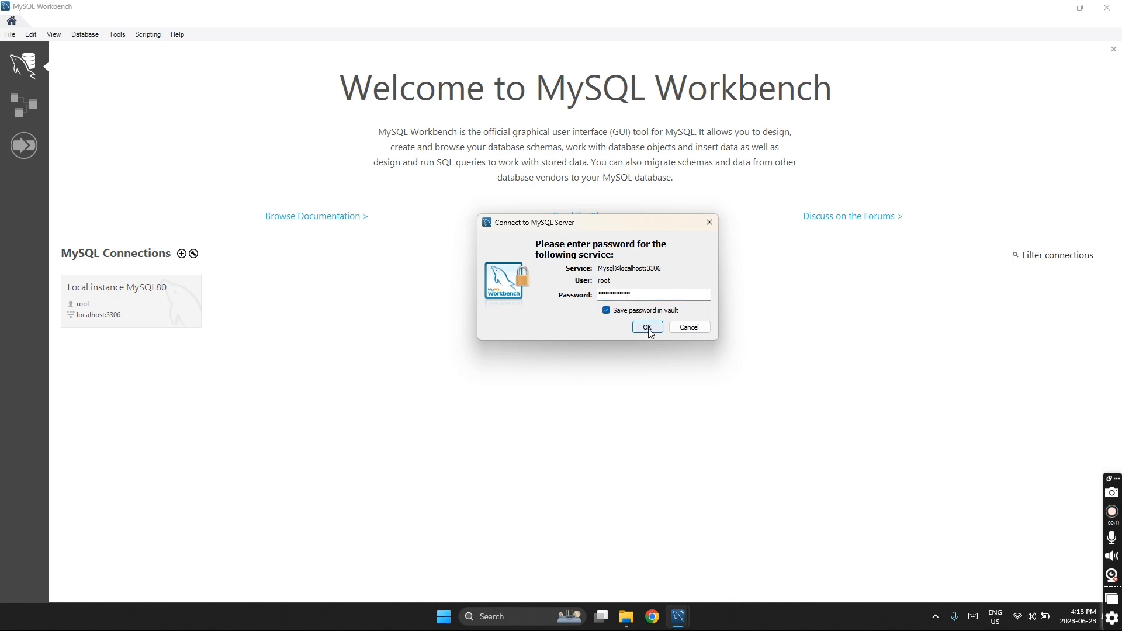
left_click(647, 328)
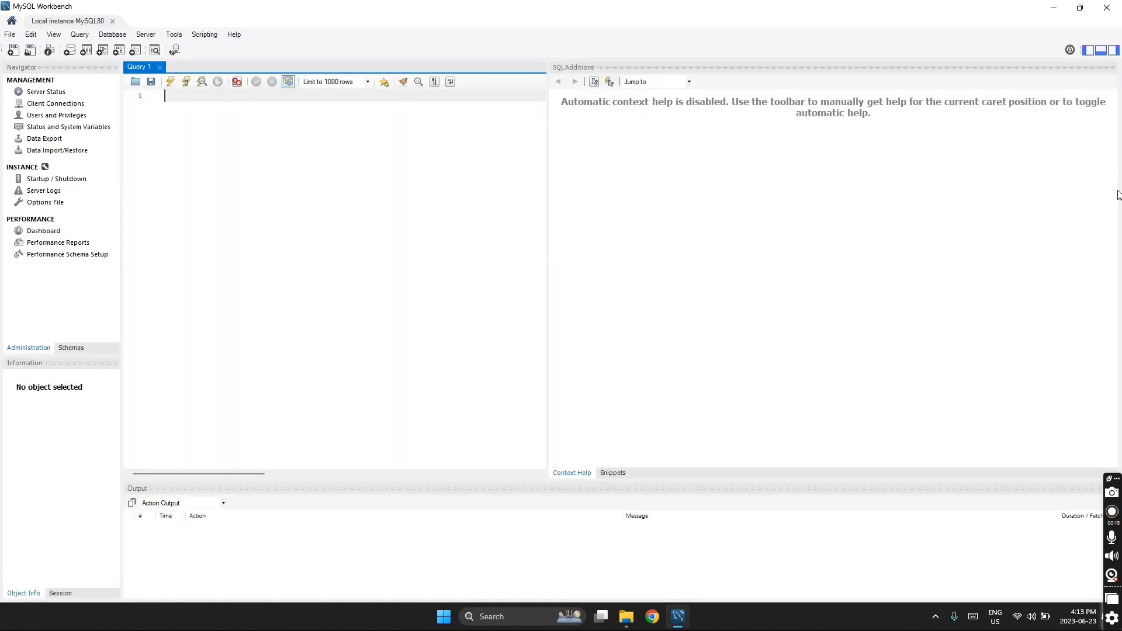
- Hide the SQL Additions panel and run Select "Hello" from dual; in Query 1
left_click(1113, 51)
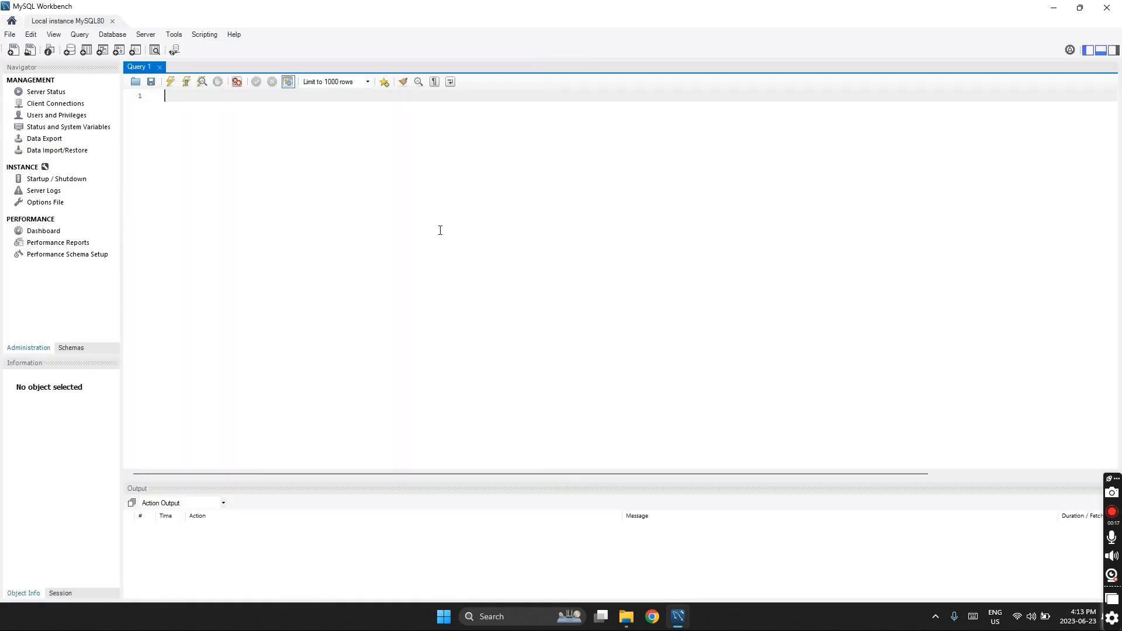
type("Select \"Hello\" from dual;")
left_click(170, 81)
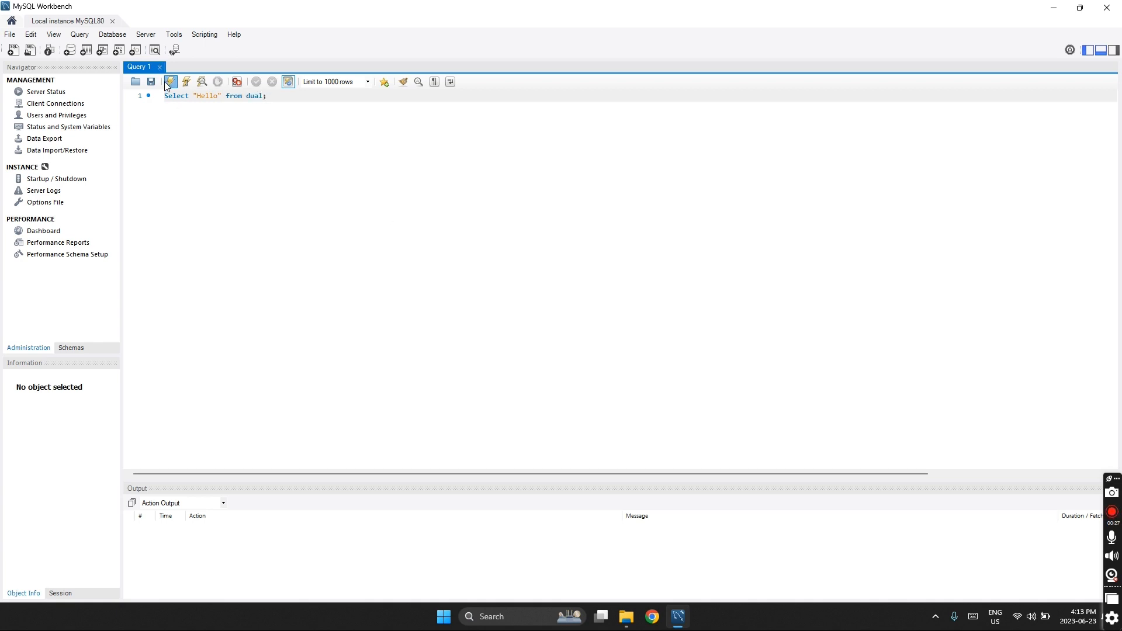